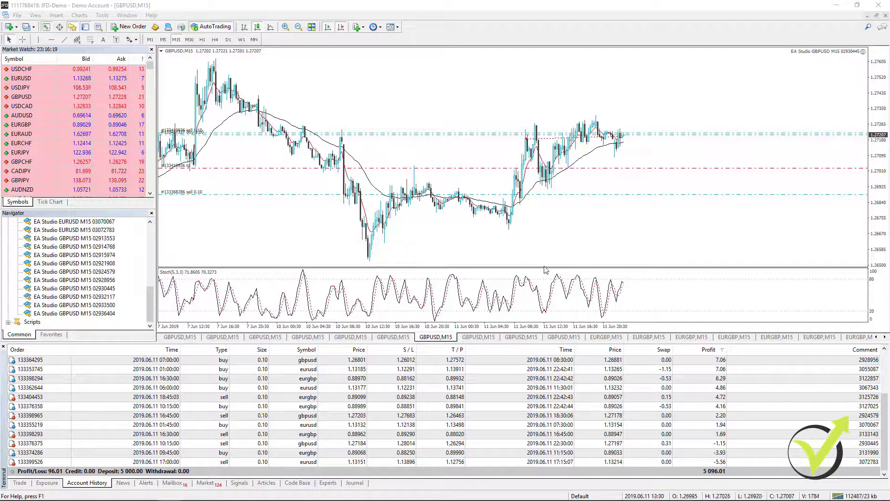
Open the terminal's data folder and go to the Experts folder inside MQL4
left_click(19, 18)
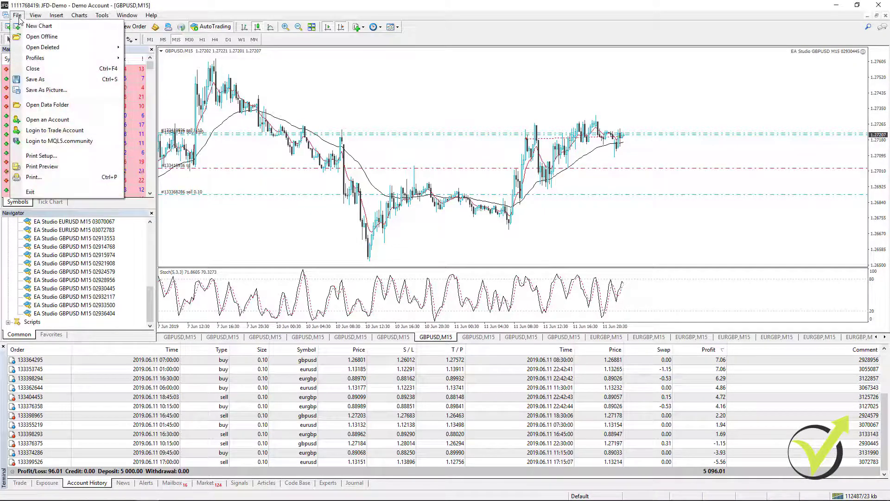
left_click(120, 108)
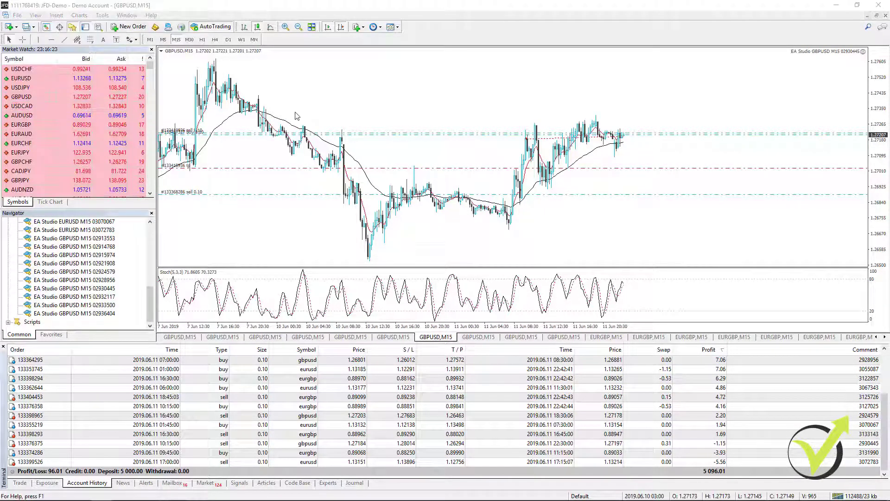
double_click(296, 216)
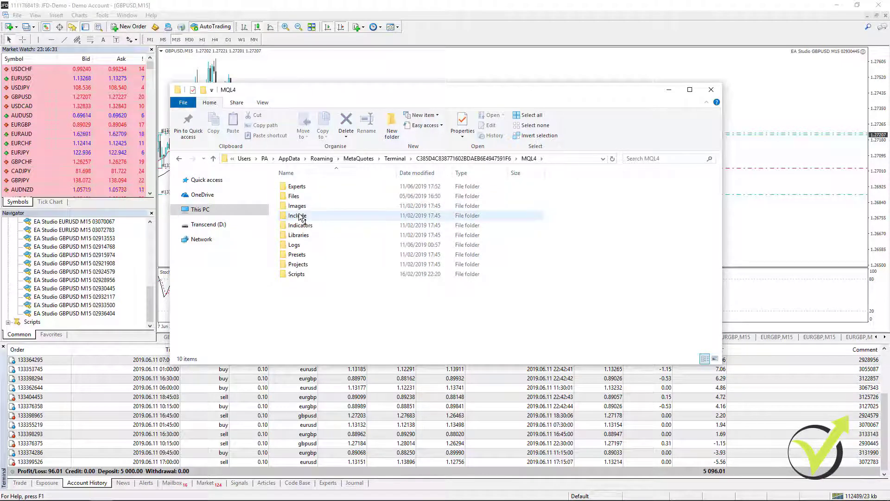
double_click(296, 188)
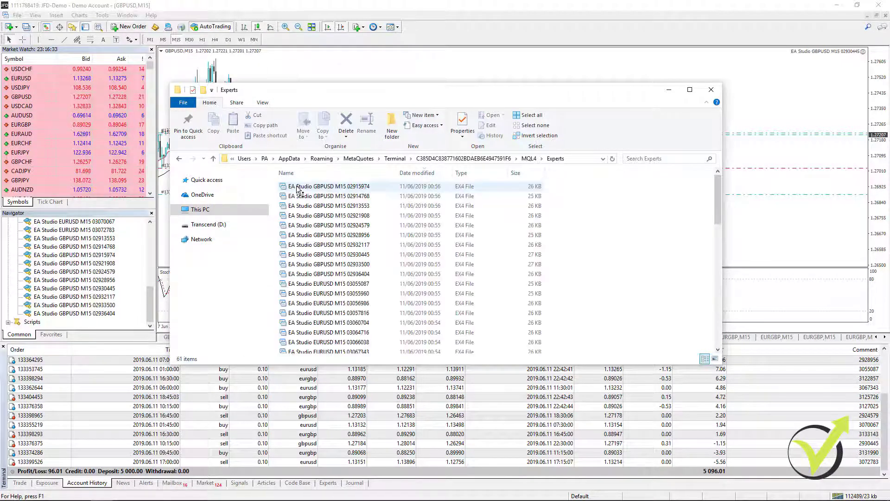
Look through the Experts folder's EX4 and MQ4 files for the GBPUSD, EURUSD and EURGBP strategies
scroll(363, 261, "down", 7)
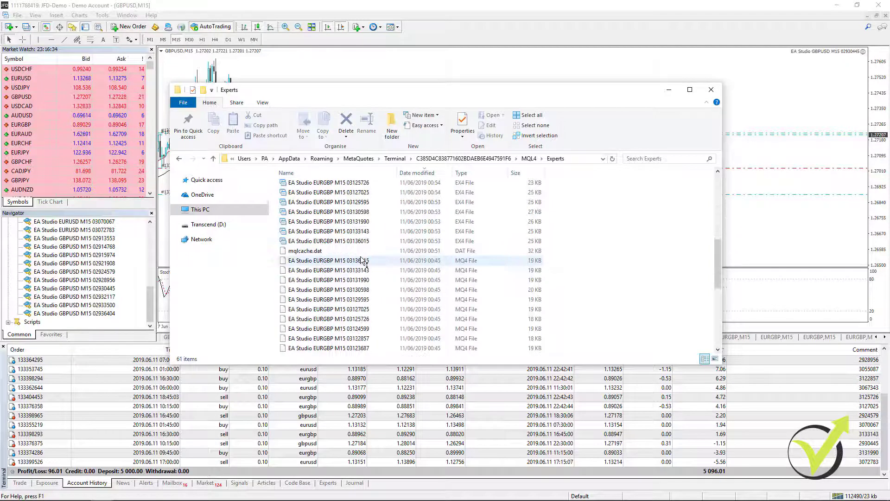
scroll(363, 260, "up", 5)
scroll(361, 256, "down", 8)
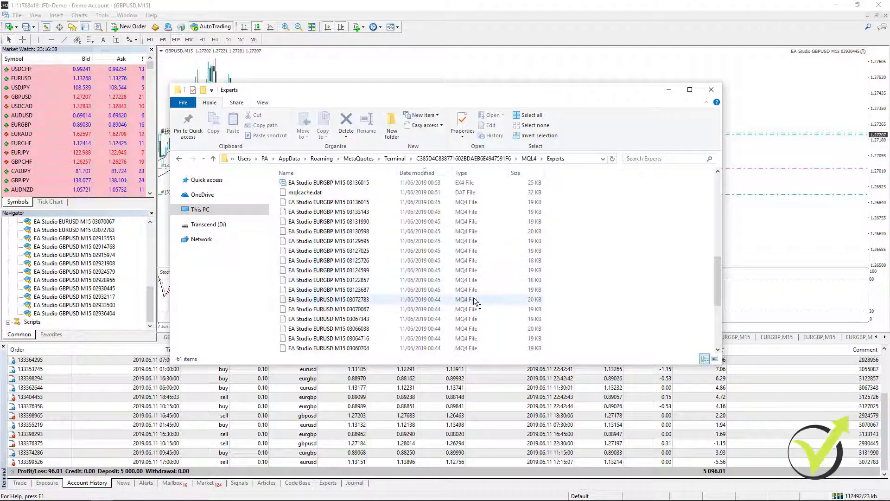
scroll(473, 292, "up", 7)
scroll(476, 273, "up", 3)
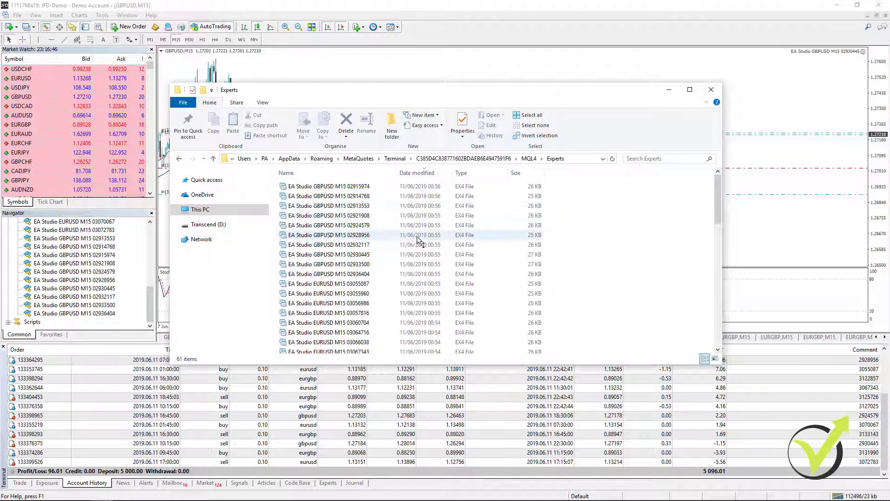
scroll(351, 241, "down", 1)
scroll(283, 216, "down", 1)
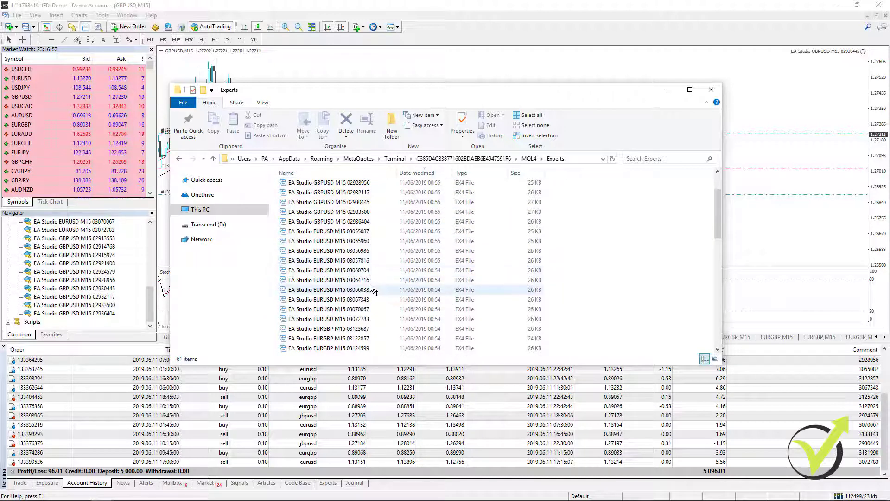
scroll(500, 263, "up", 1)
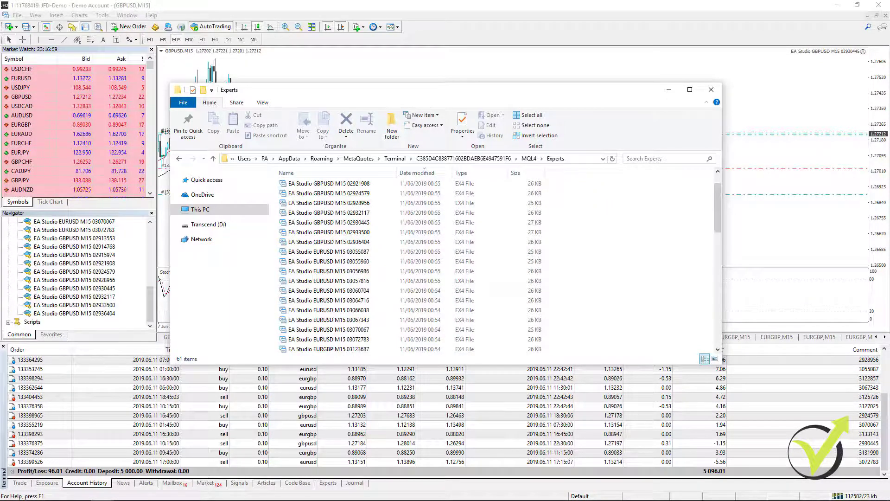
Check the FX Blue strategy statistics for the magic number with the highest net profit, and return to the Experts folder
left_click_drag(889, 69, 460, 67)
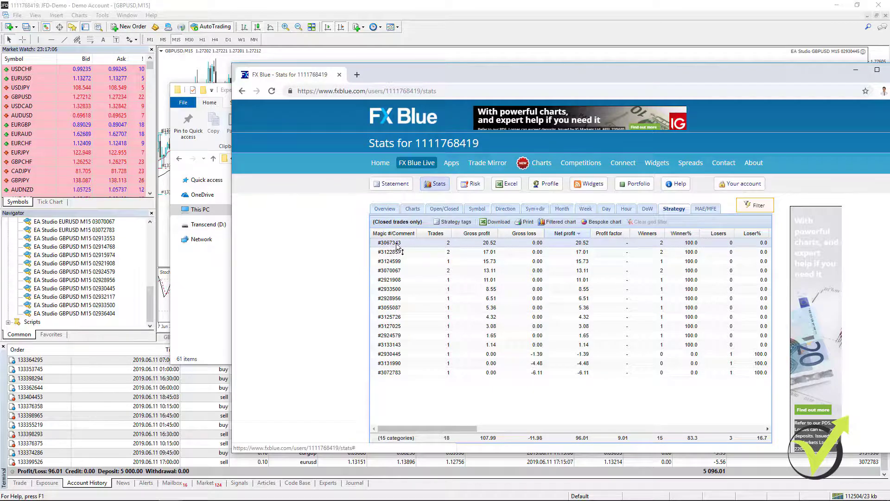
left_click_drag(391, 71, 538, 79)
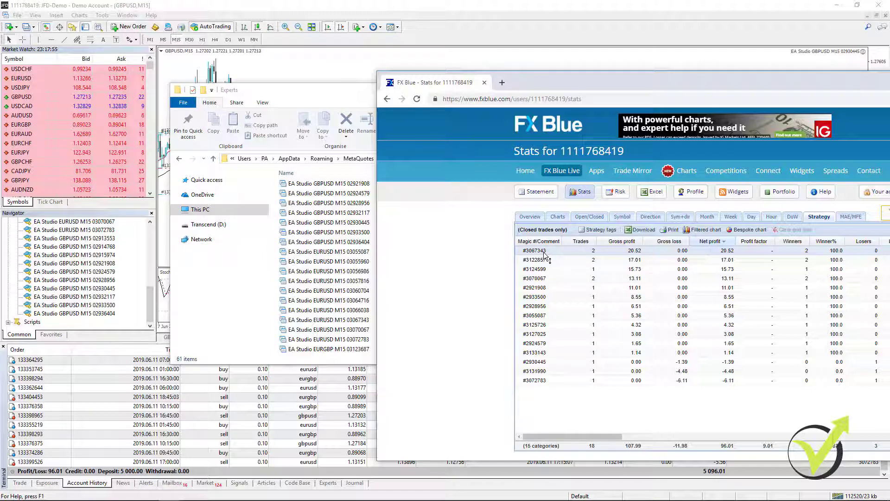
key("super+Down")
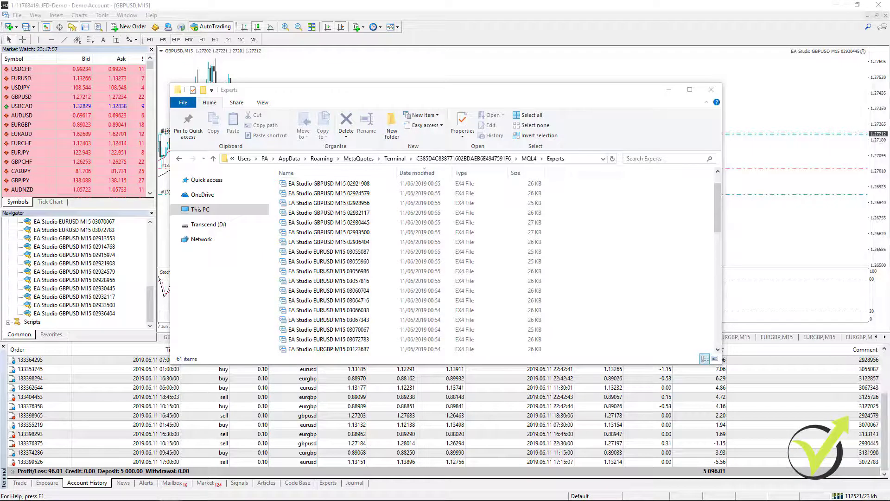
left_click(652, 158)
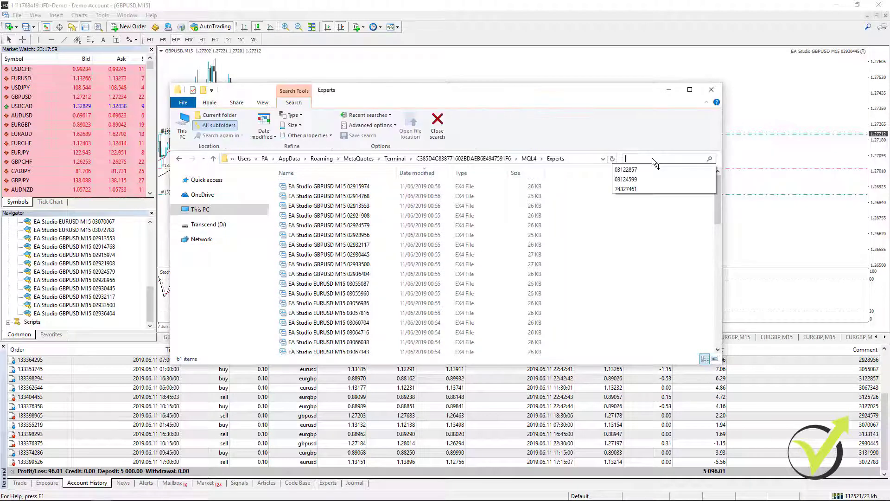
type("0")
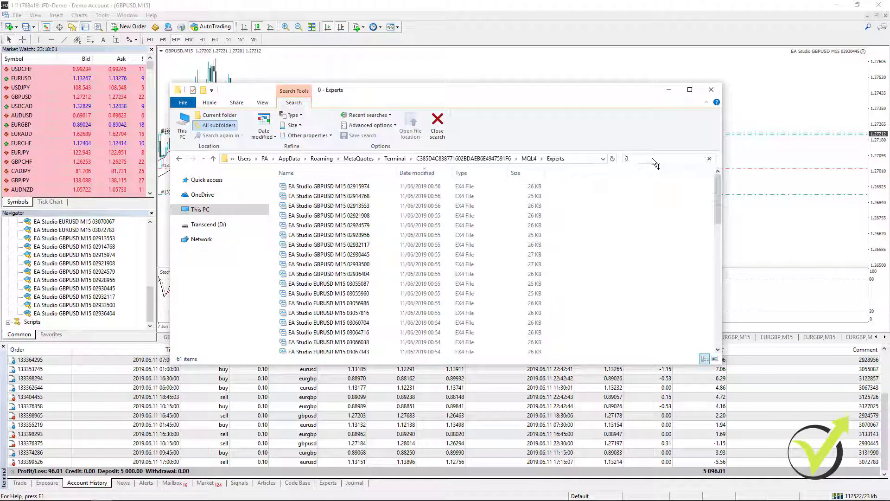
type("3067")
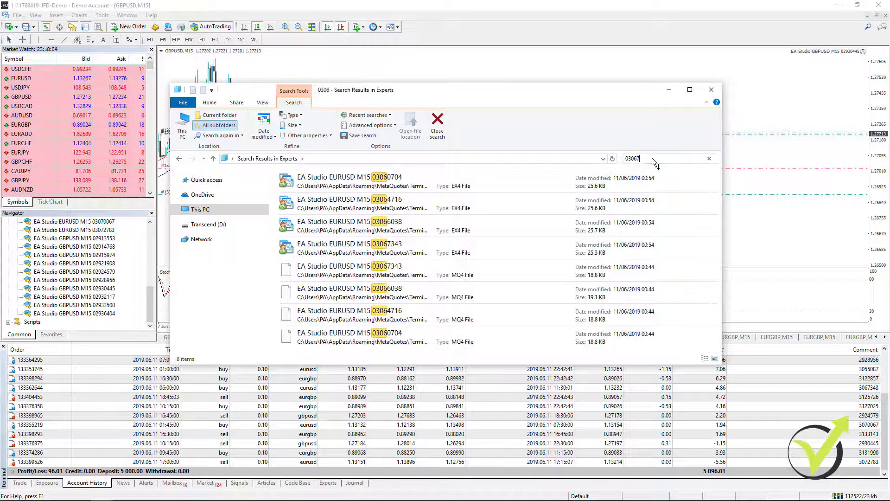
type("343")
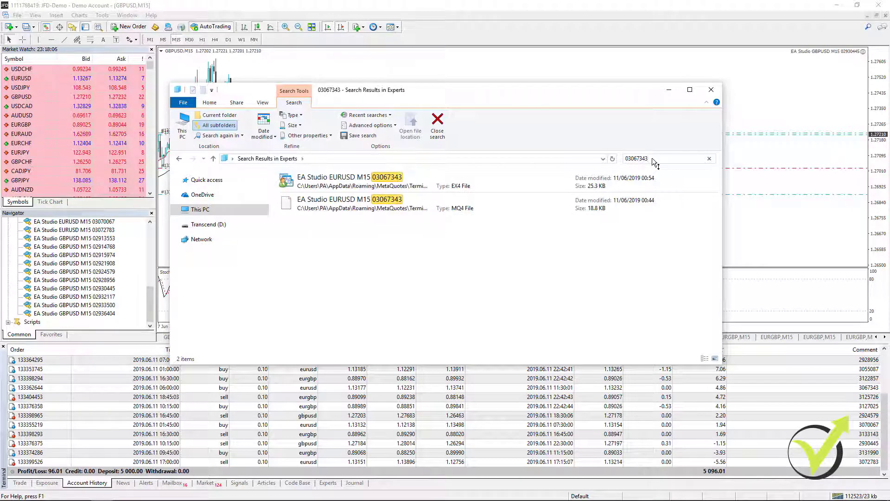
right_click(372, 183)
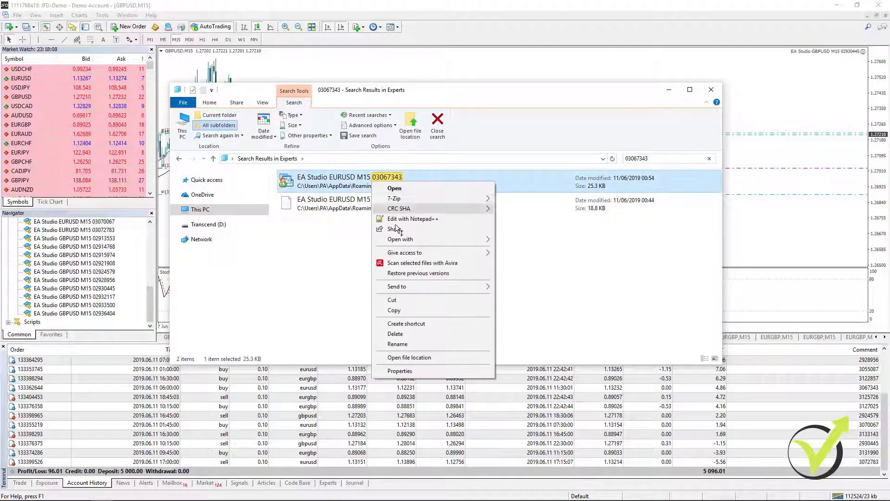
left_click(404, 310)
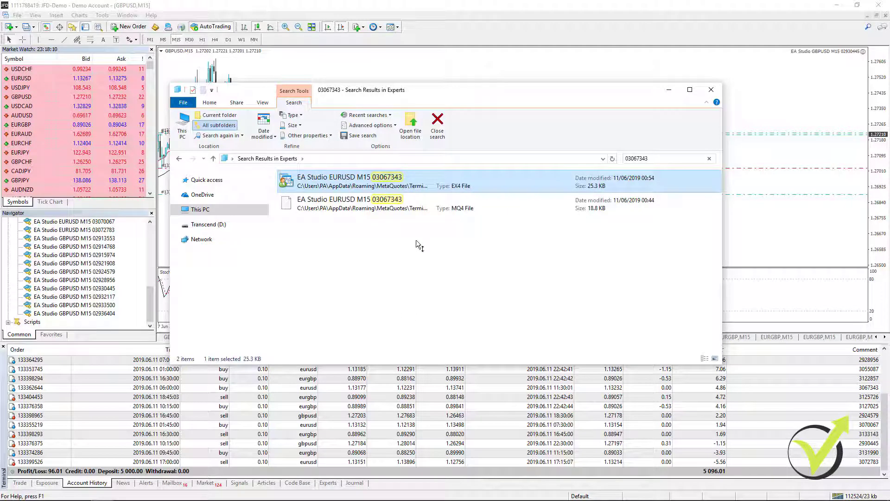
Clear the search and create a new folder in Experts named "Experts for the other Demo account"
left_click(709, 160)
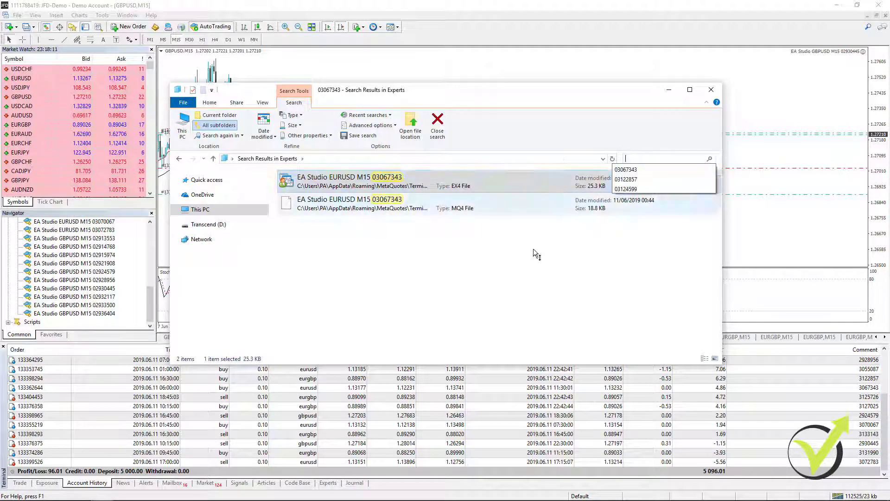
right_click(605, 262)
mouse_move(669, 371)
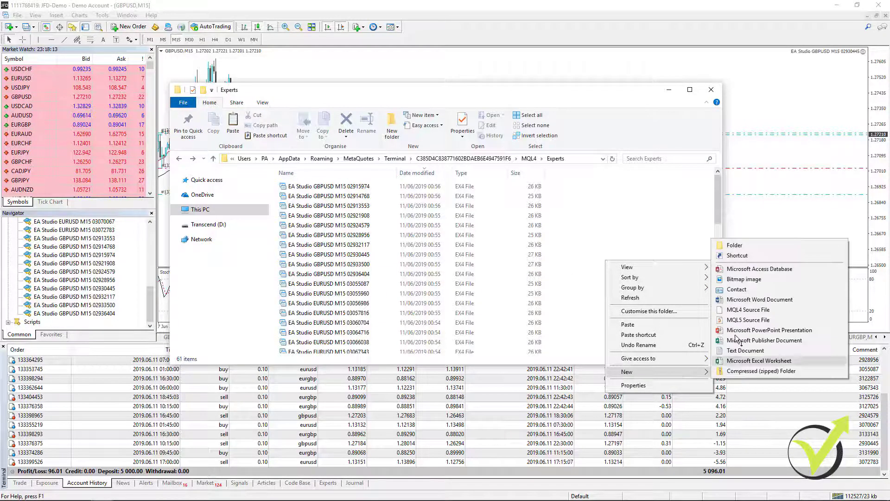
left_click(749, 242)
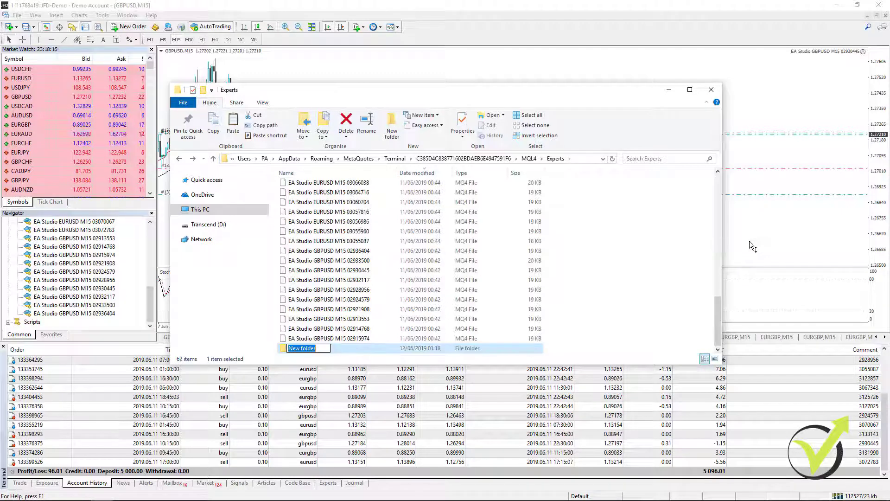
type("Exper")
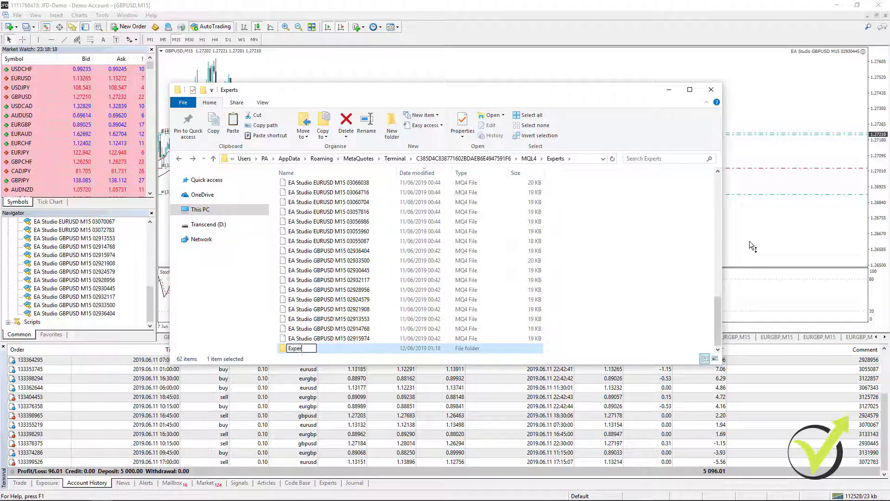
type("ts for the")
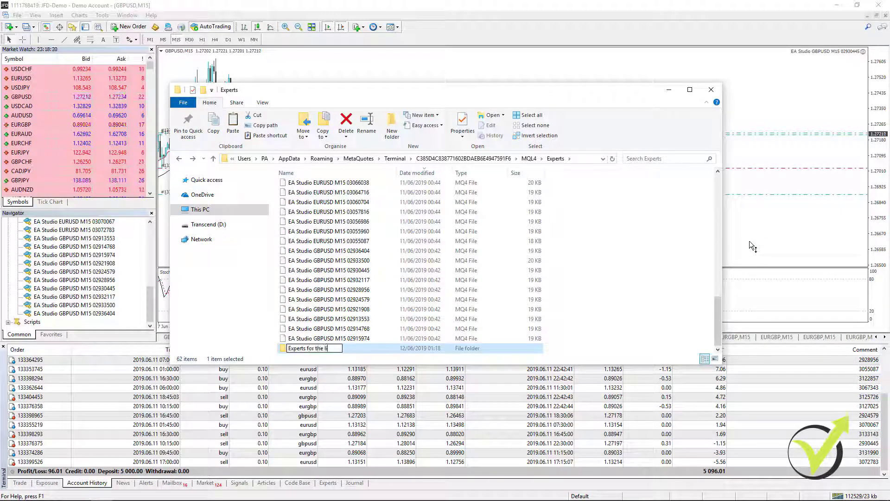
type(" other Demo account")
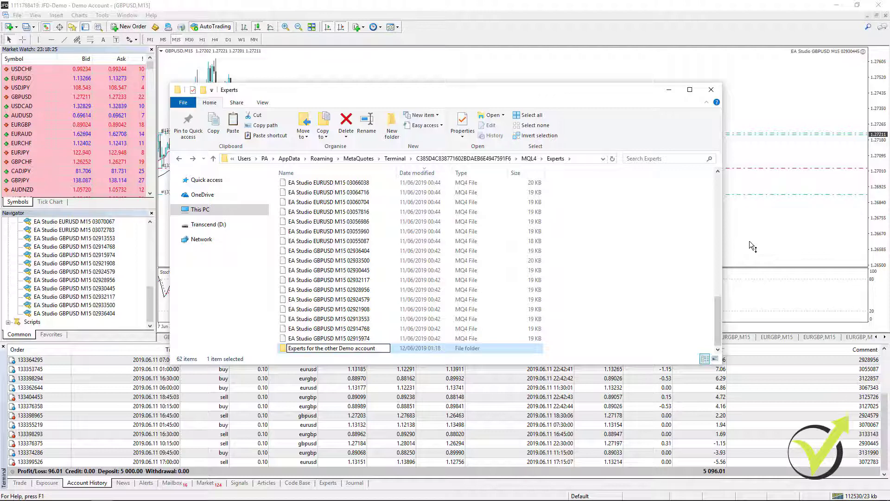
key("Return")
Paste the copied EURUSD expert into the "Experts for the other Demo account" folder and go back to Experts
key("Return")
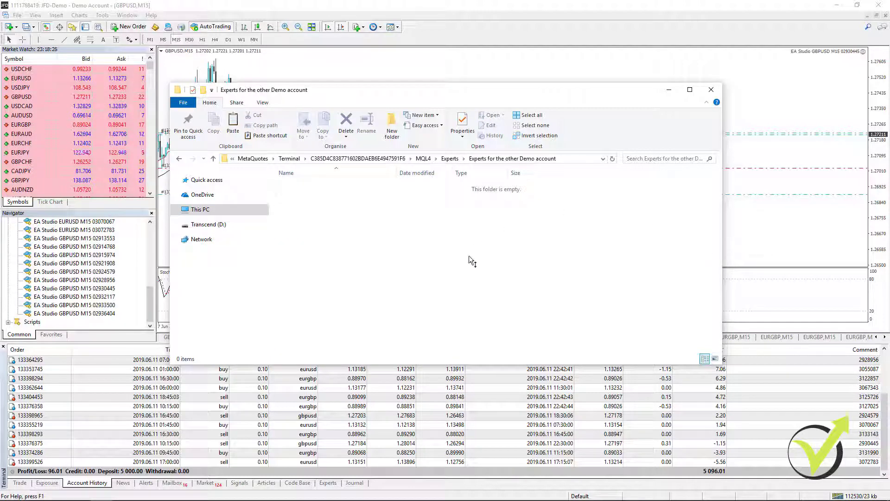
key("ctrl+v")
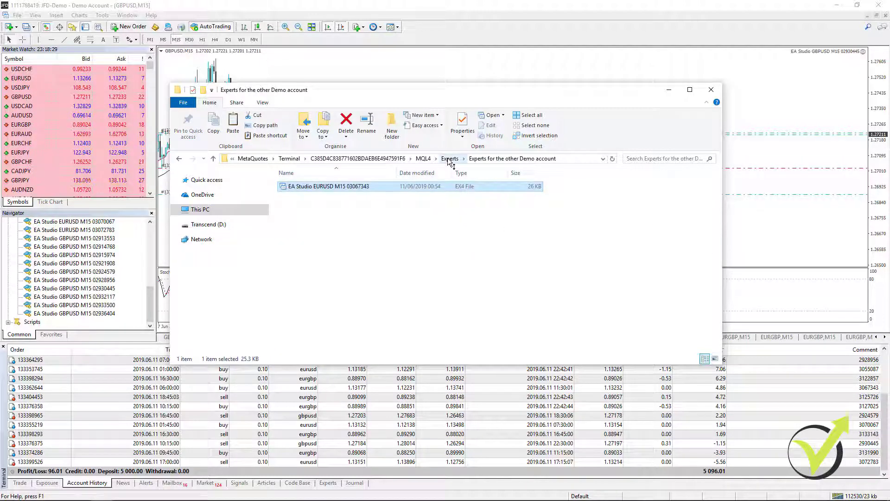
left_click(450, 159)
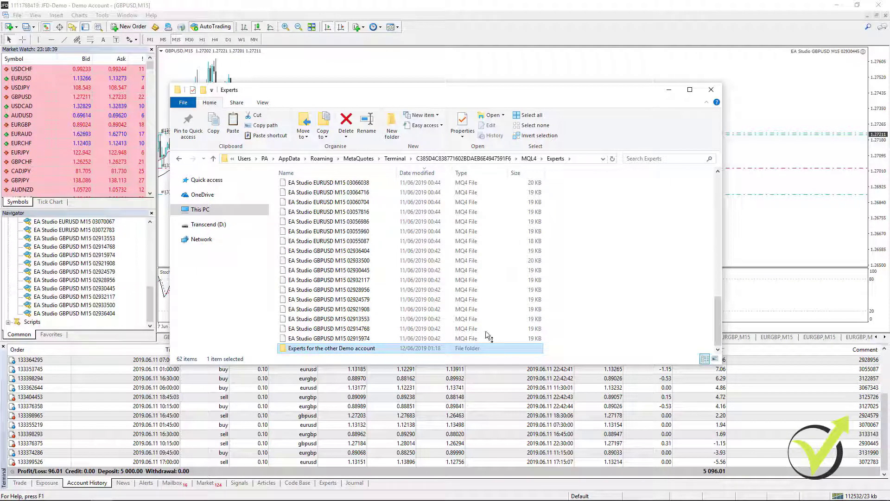
Check the FX Blue statistics for the second-best strategy, search Experts for 03122857 and copy its EURGBP EX4 file
key("alt+Tab")
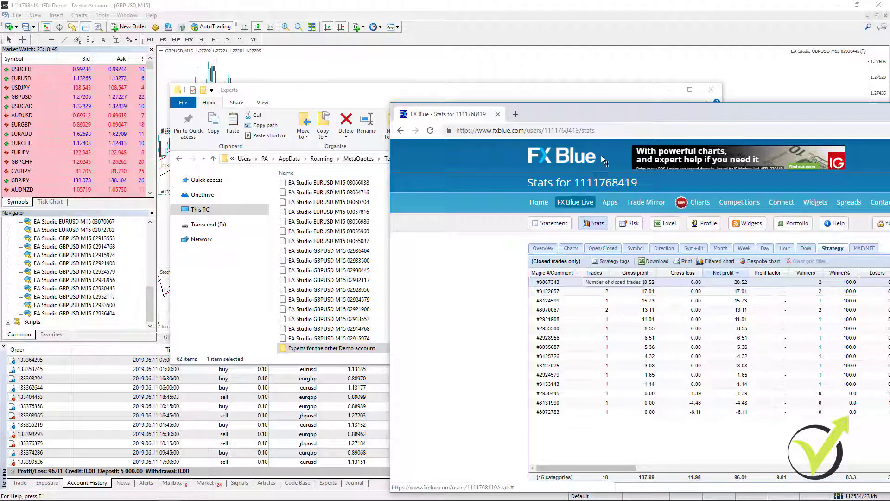
key("alt+F4")
left_click(654, 160)
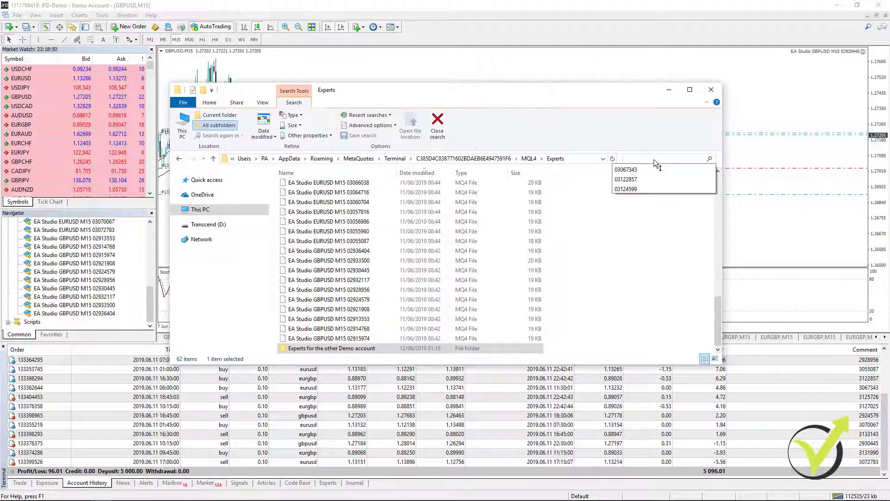
type("0")
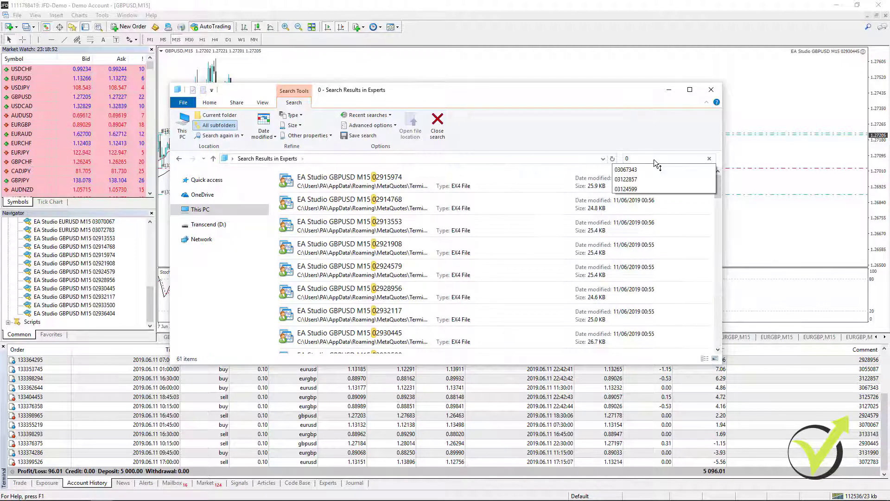
type("3122857")
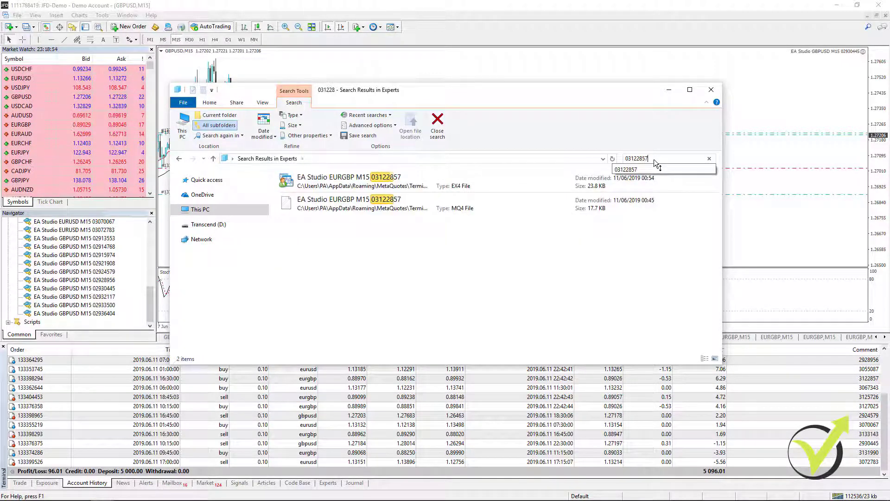
right_click(381, 185)
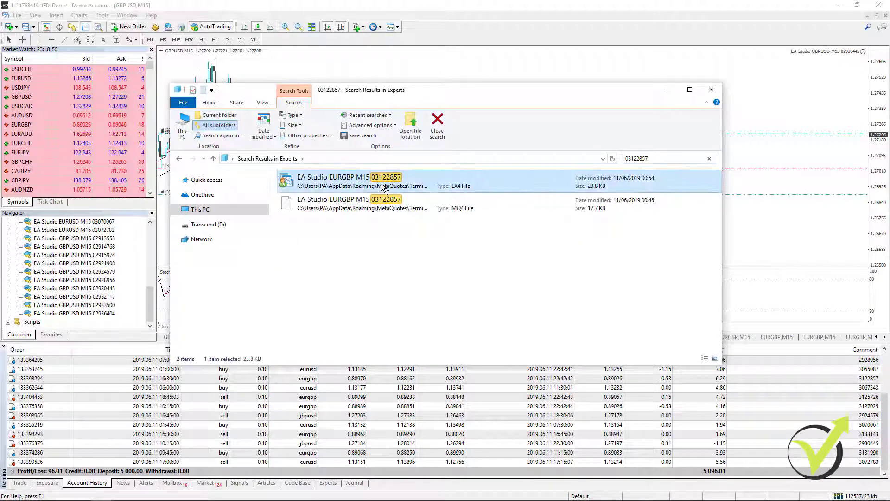
left_click(435, 311)
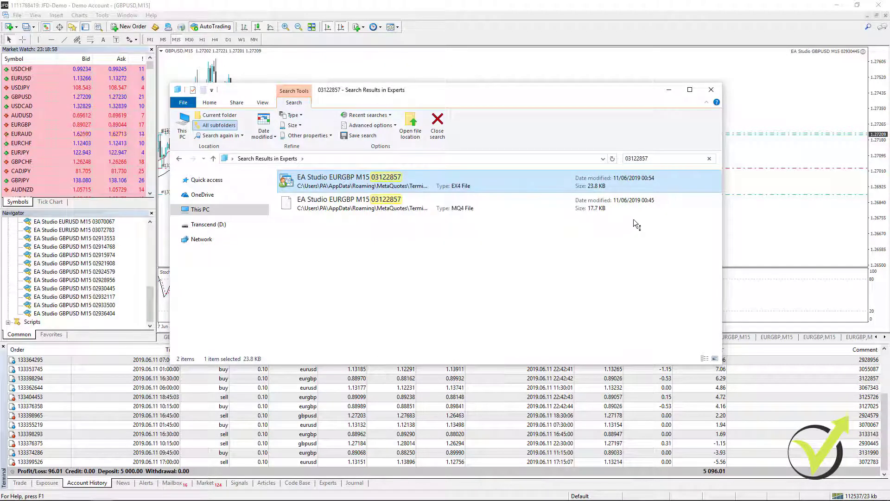
Clear the search and paste the copied EURGBP expert into the "Experts for the other Demo account" folder
left_click(709, 158)
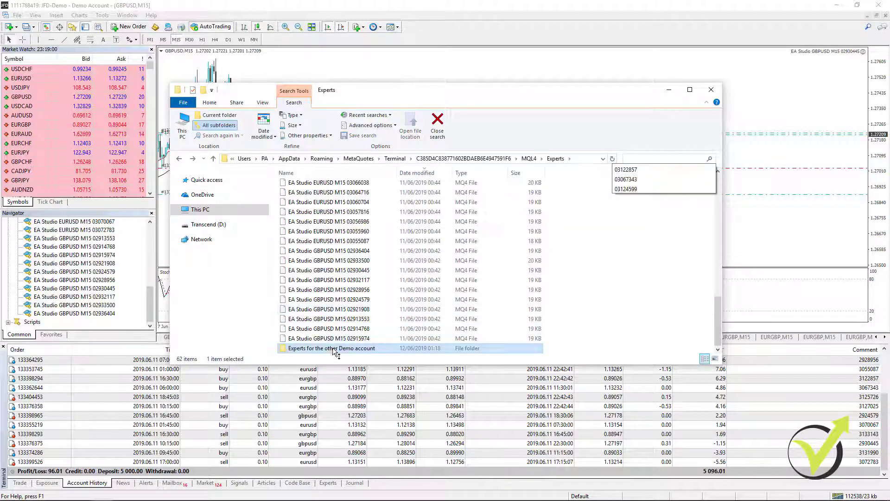
left_click(332, 347)
double_click(330, 349)
key("ctrl+v")
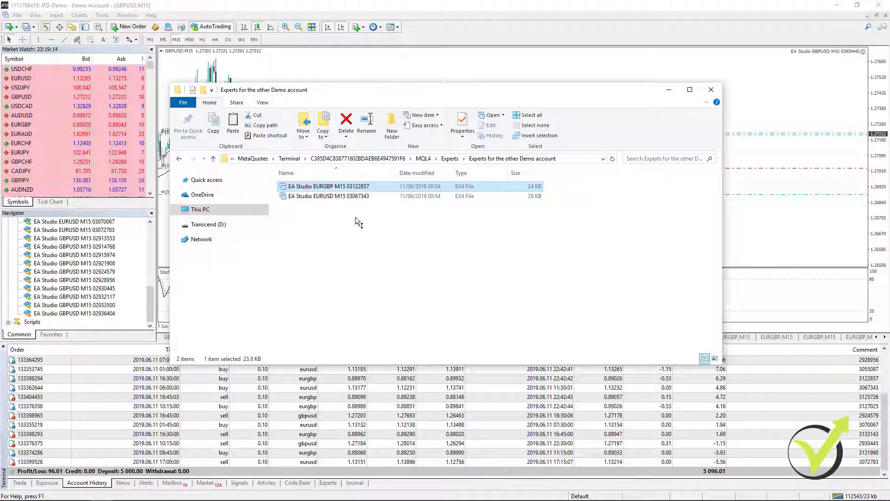
Copy both EX4 experts from the "Experts for the other Demo account" folder and close the folder window
left_click_drag(363, 218, 316, 184)
right_click(316, 185)
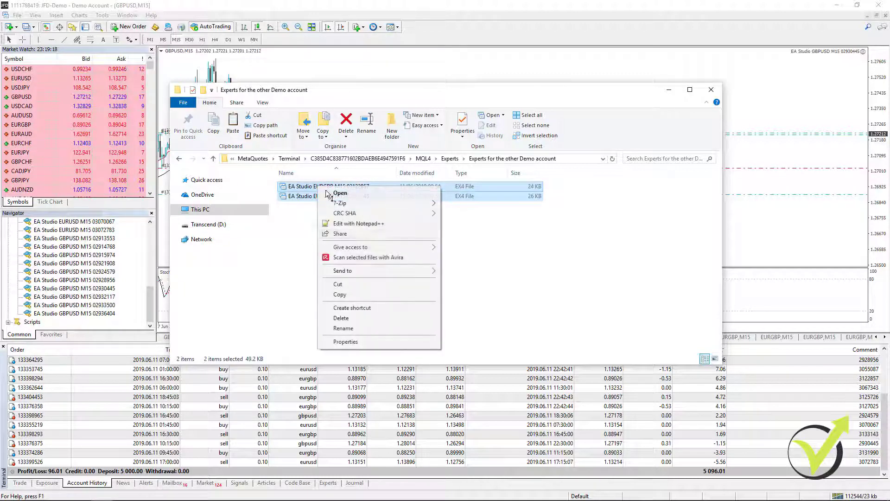
left_click(363, 294)
left_click(719, 90)
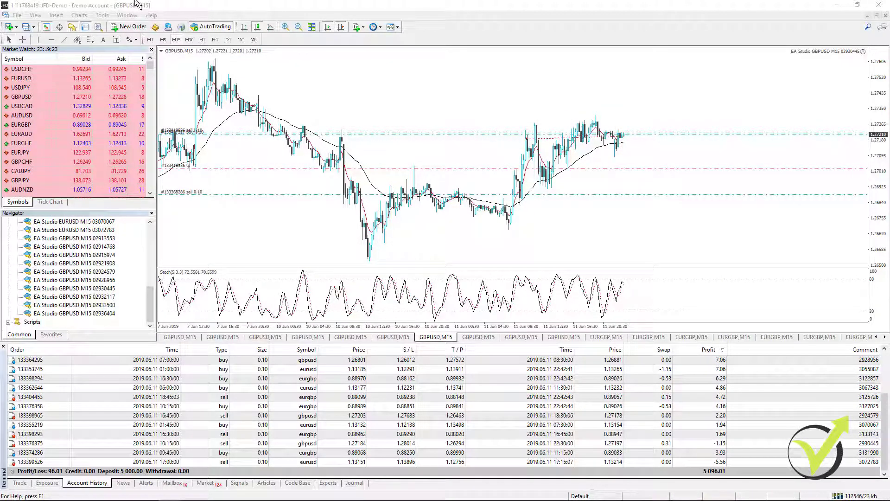
Open the terminal's data folder, view the MQL4 > Experts folder where experts get pasted, and close it
left_click(17, 15)
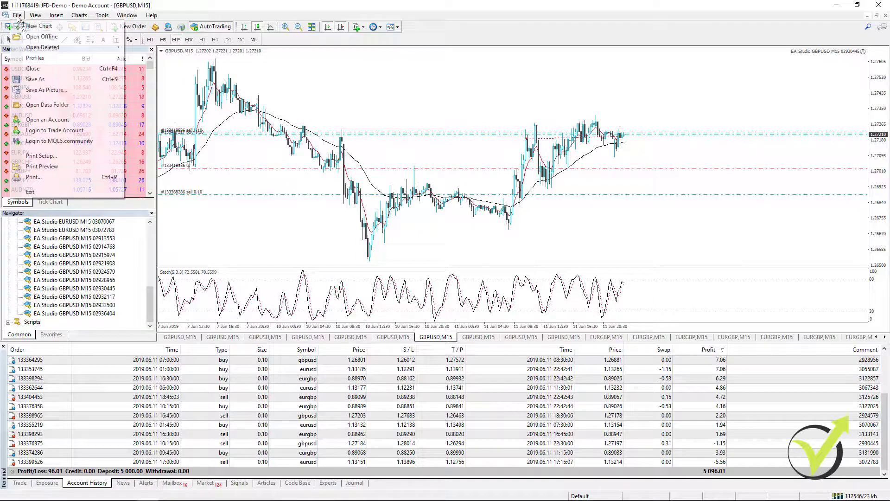
left_click(34, 105)
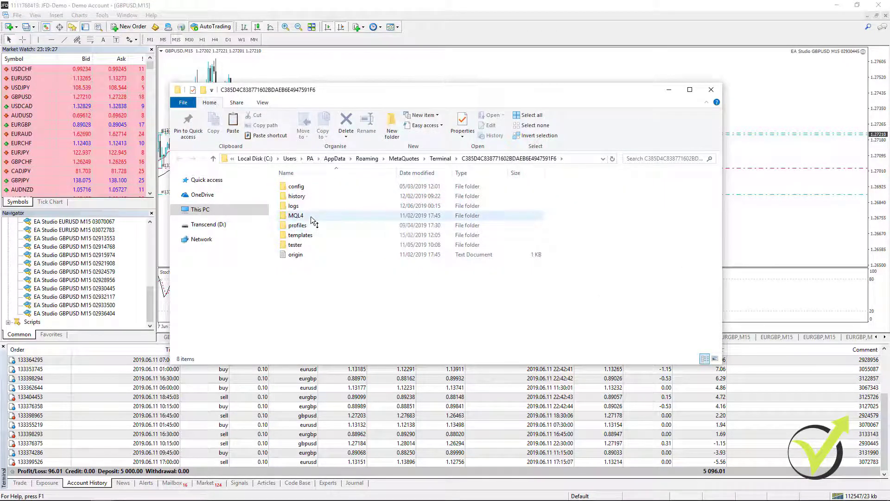
double_click(311, 216)
left_click(304, 188)
double_click(304, 190)
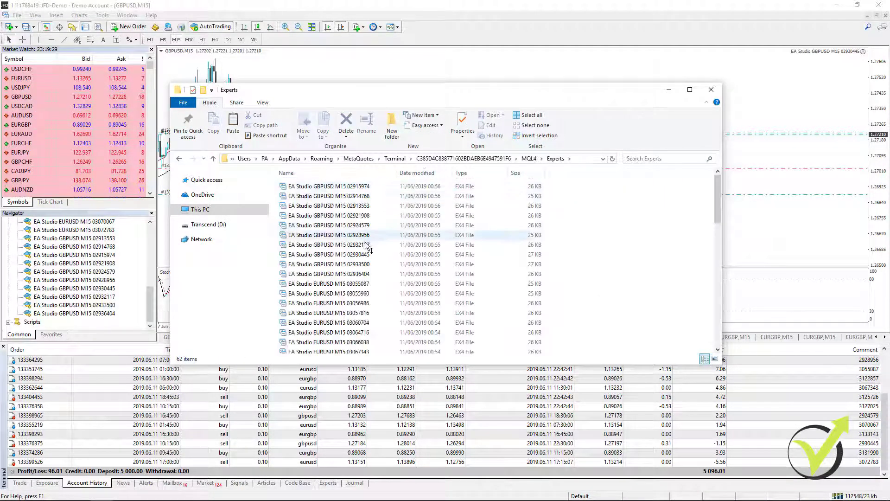
left_click(712, 89)
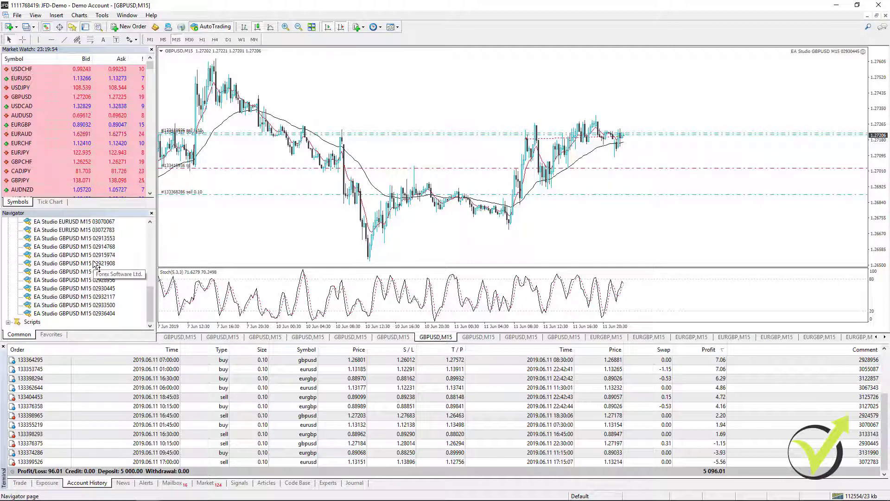
Bring the start of the Navigator's Expert Advisors list into view, then switch to the FX Blue strategy statistics in a maximised browser window
left_click_drag(150, 303, 160, 240)
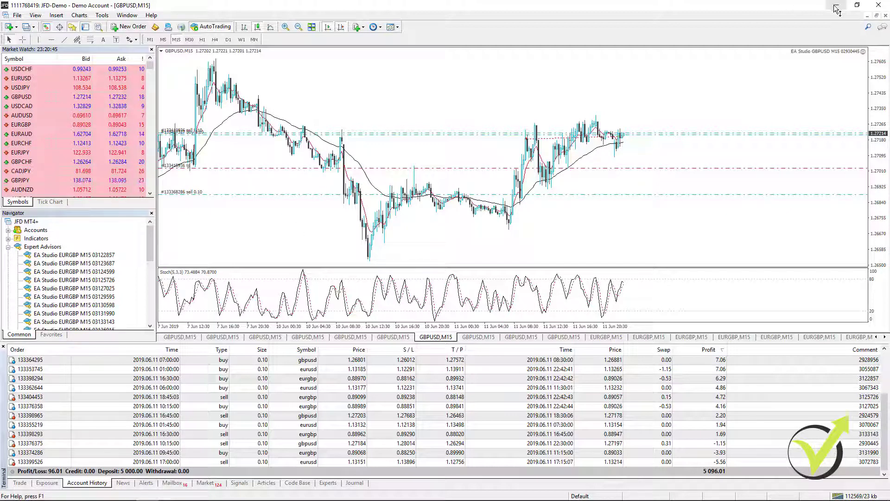
left_click(146, 499)
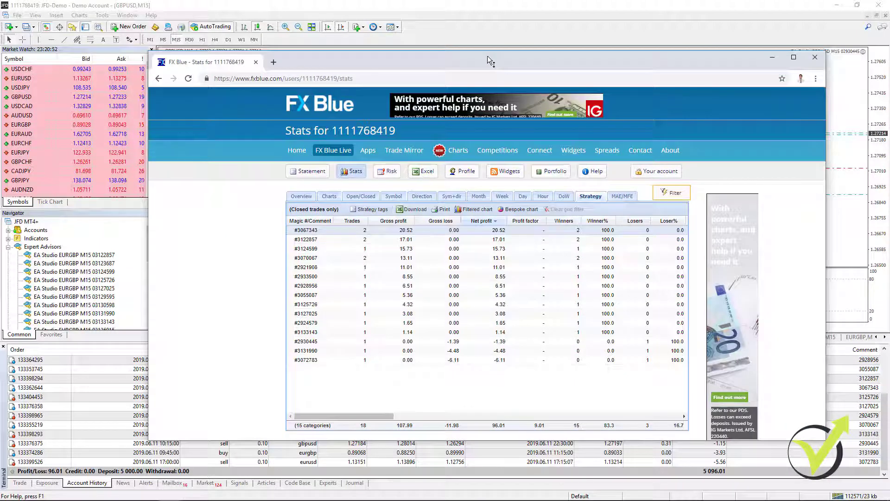
double_click(488, 55)
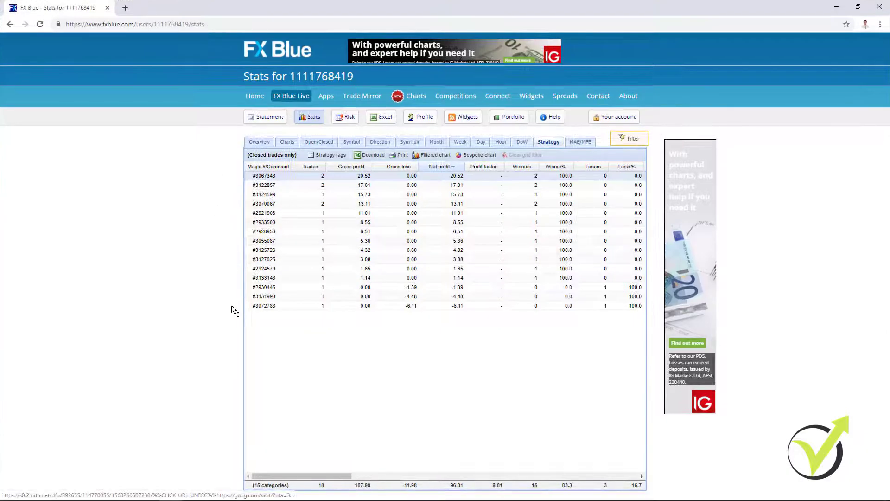